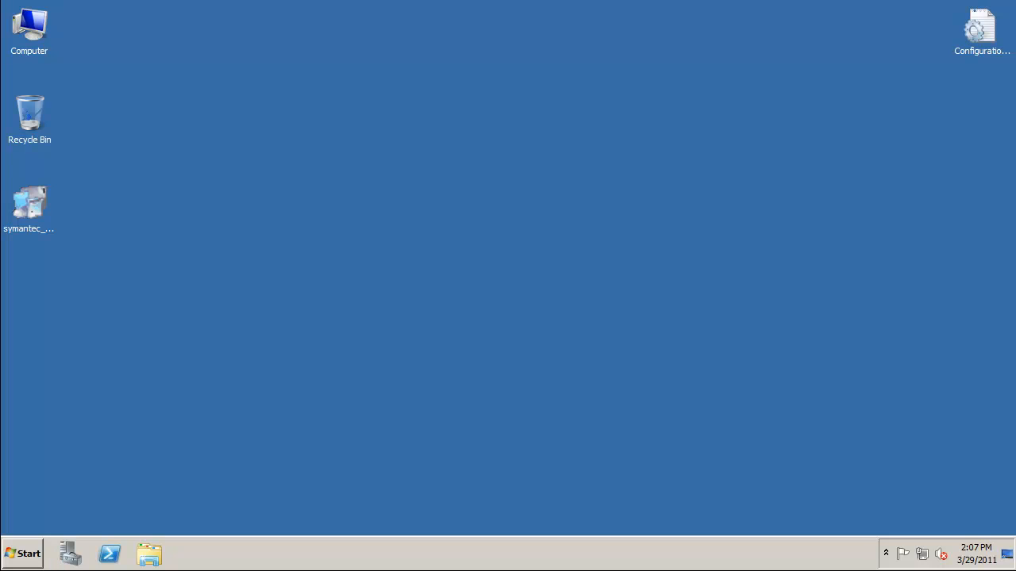
- Launch Symantec Installation Manager from the installed programs
click(30, 560)
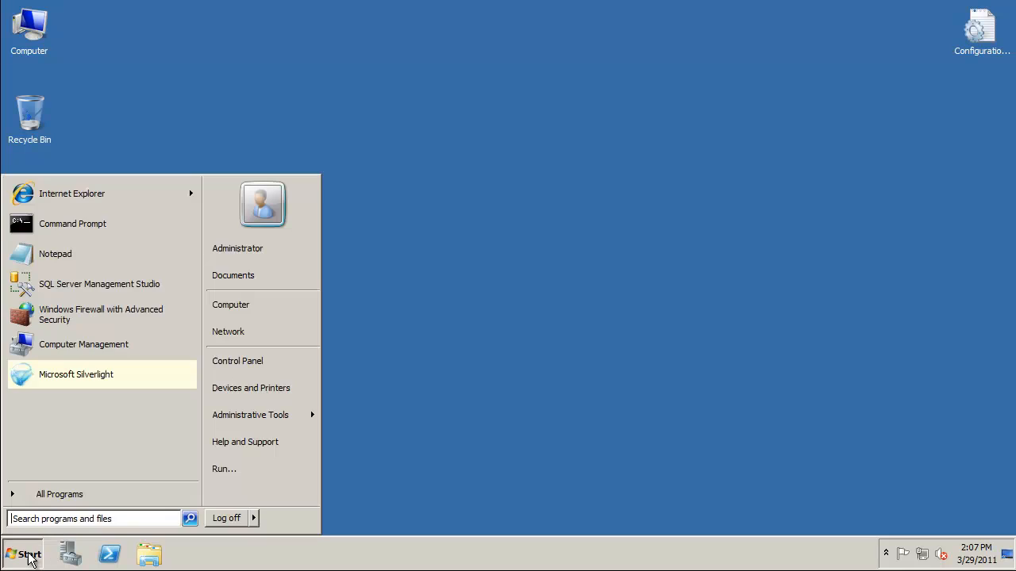
click(46, 497)
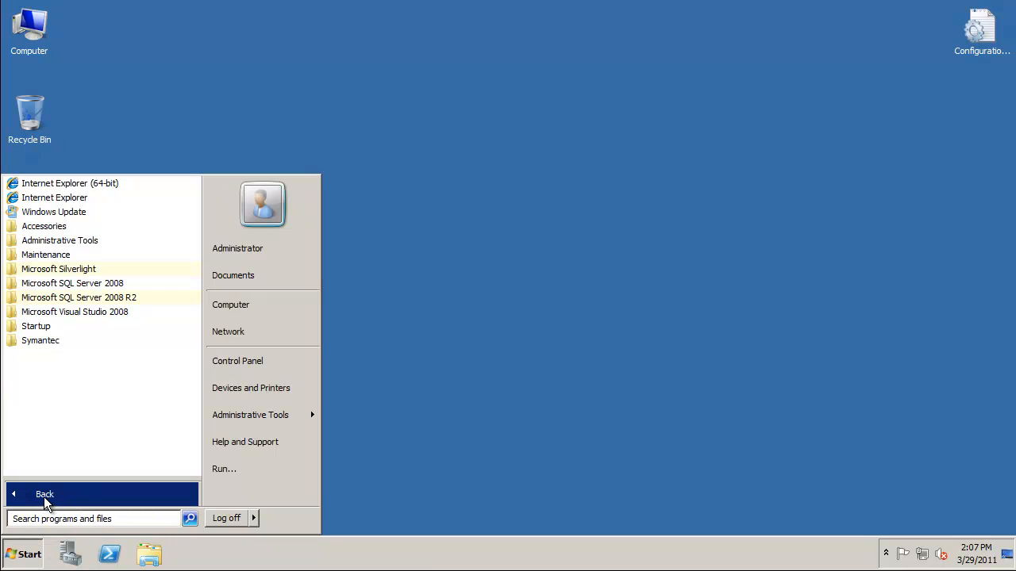
click(36, 343)
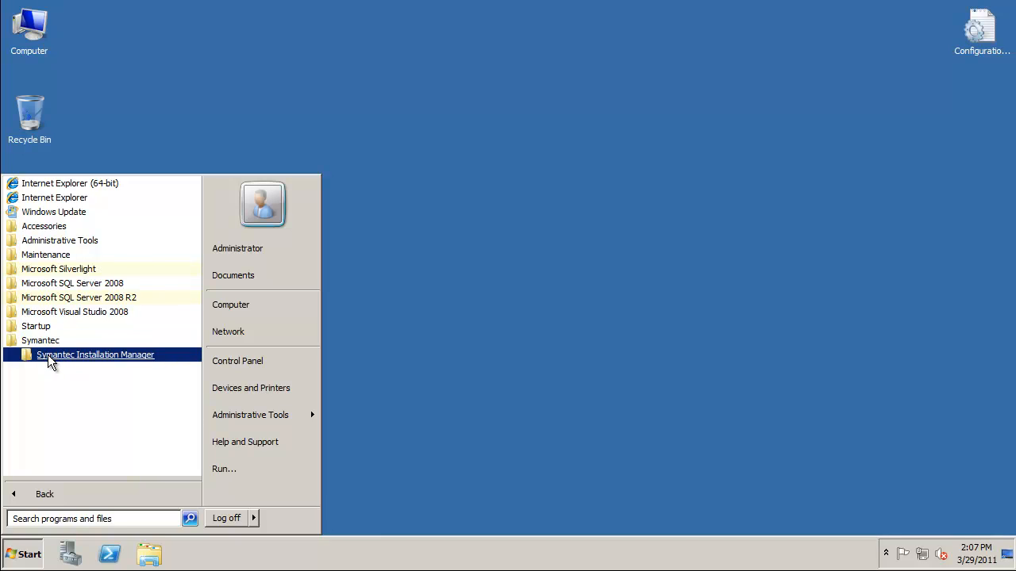
click(49, 357)
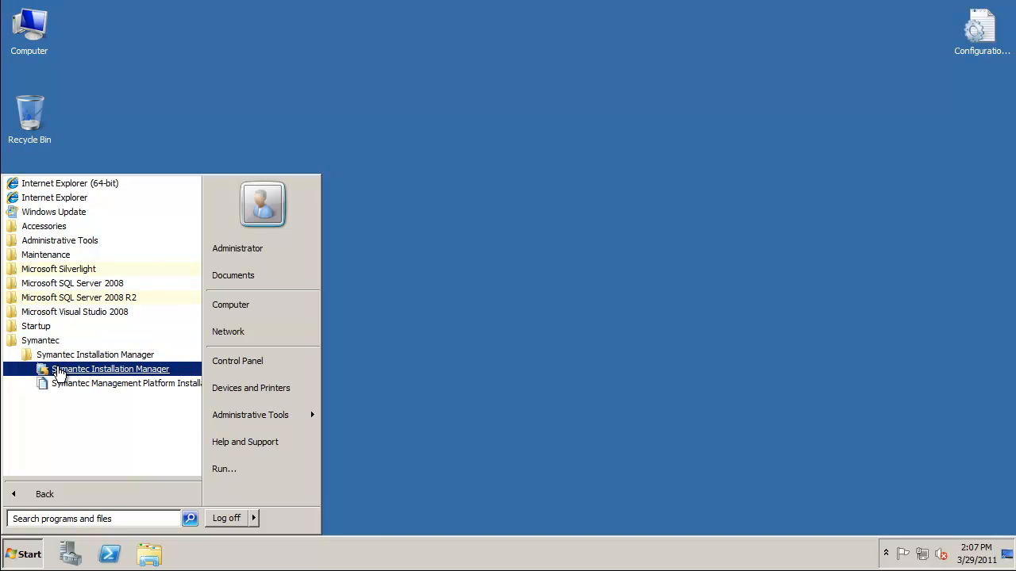
click(60, 373)
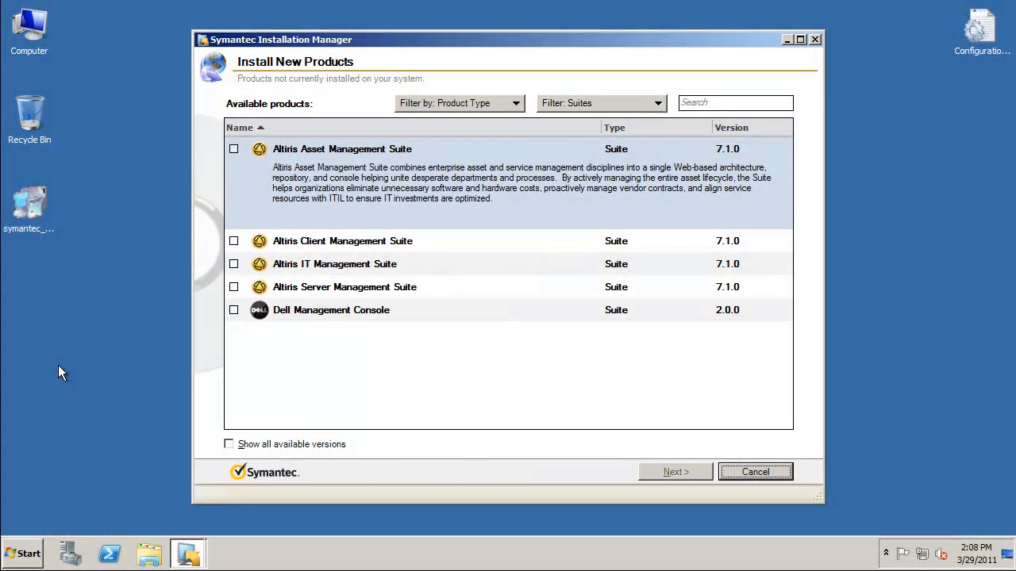
- Set the available products' filter category to None and check which secondary filter options it offers
click(516, 103)
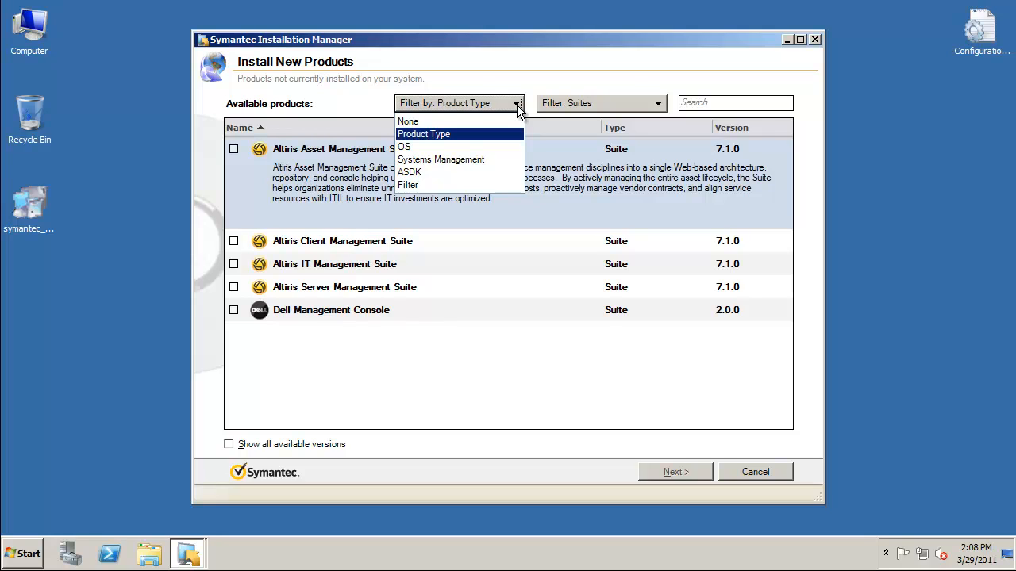
click(517, 106)
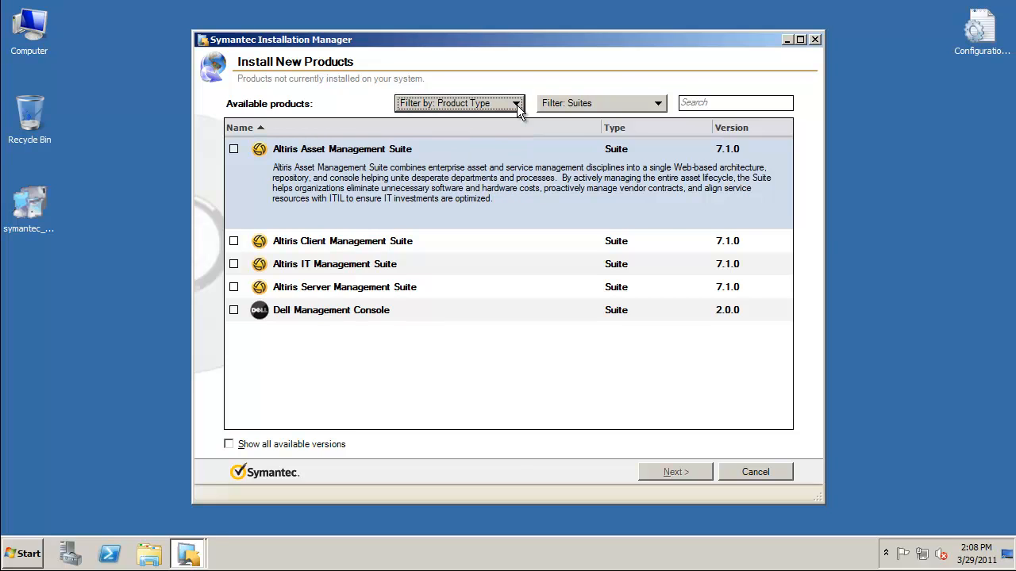
click(517, 106)
click(508, 119)
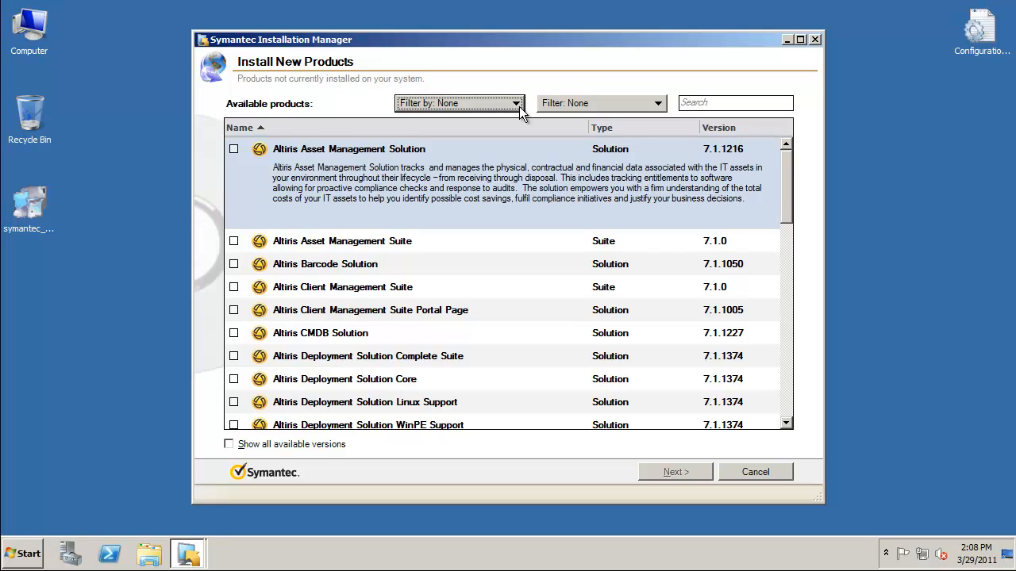
click(658, 104)
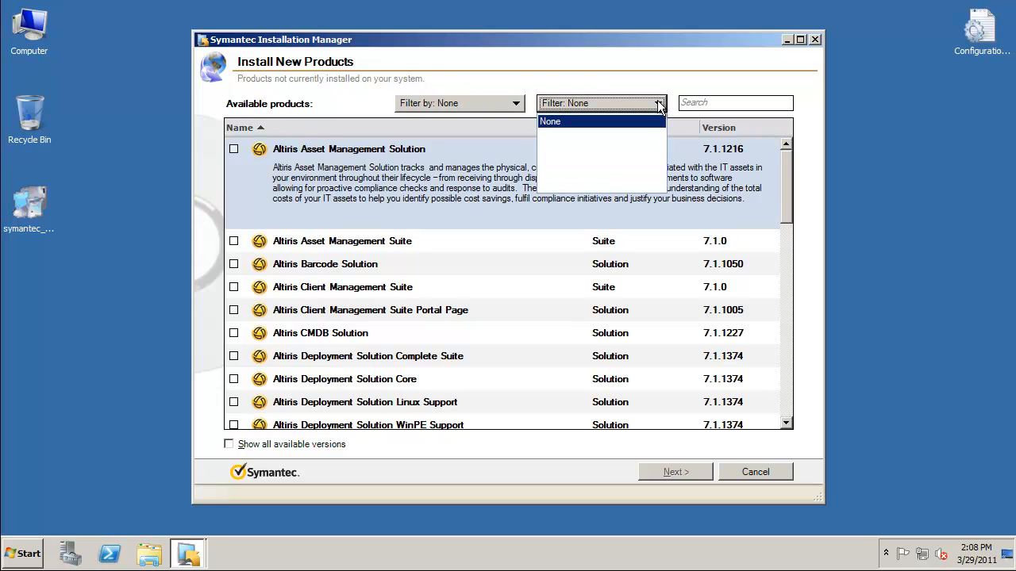
click(571, 104)
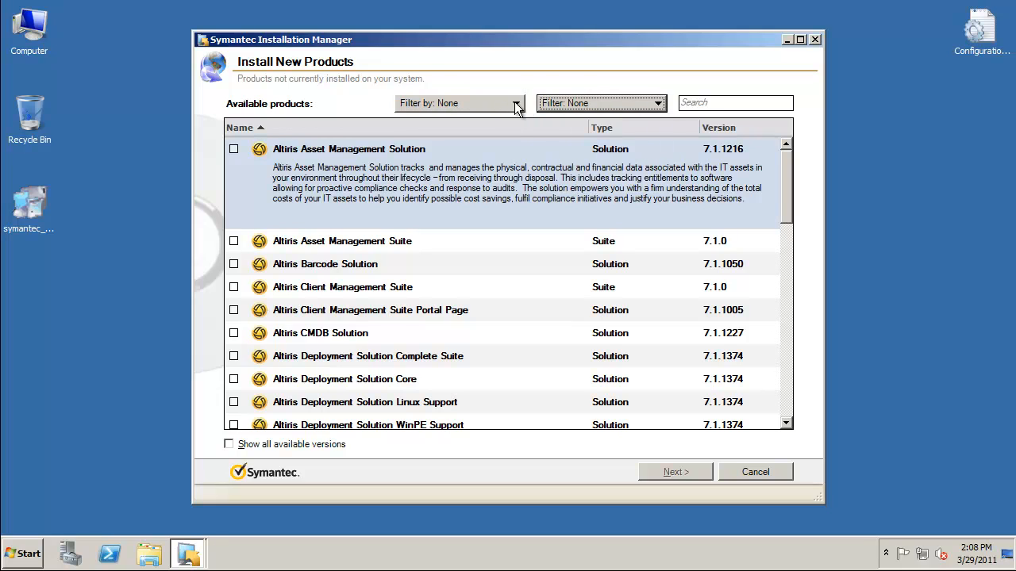
- Filter the available products by Product Type, limited to Suites
click(517, 105)
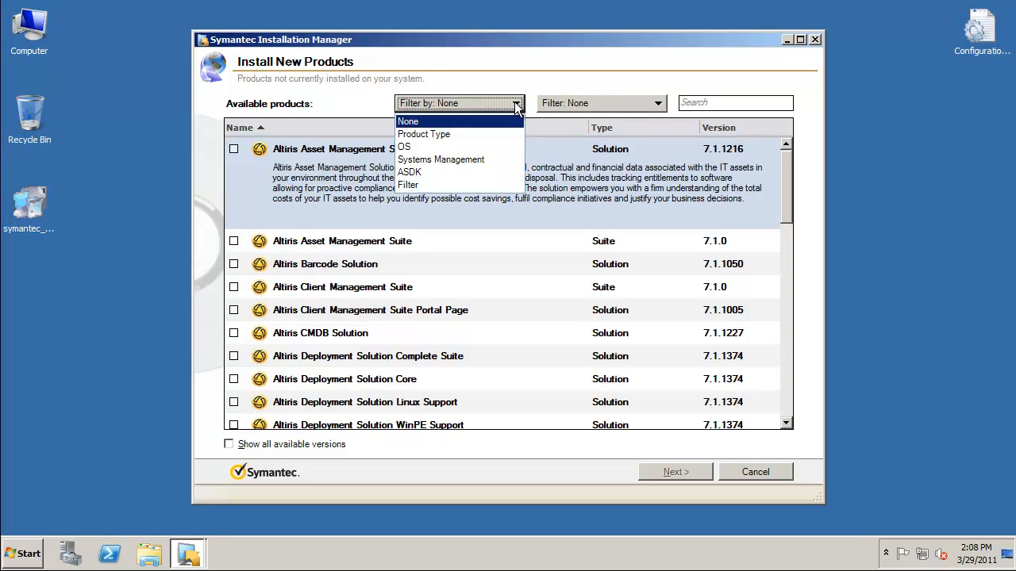
click(479, 139)
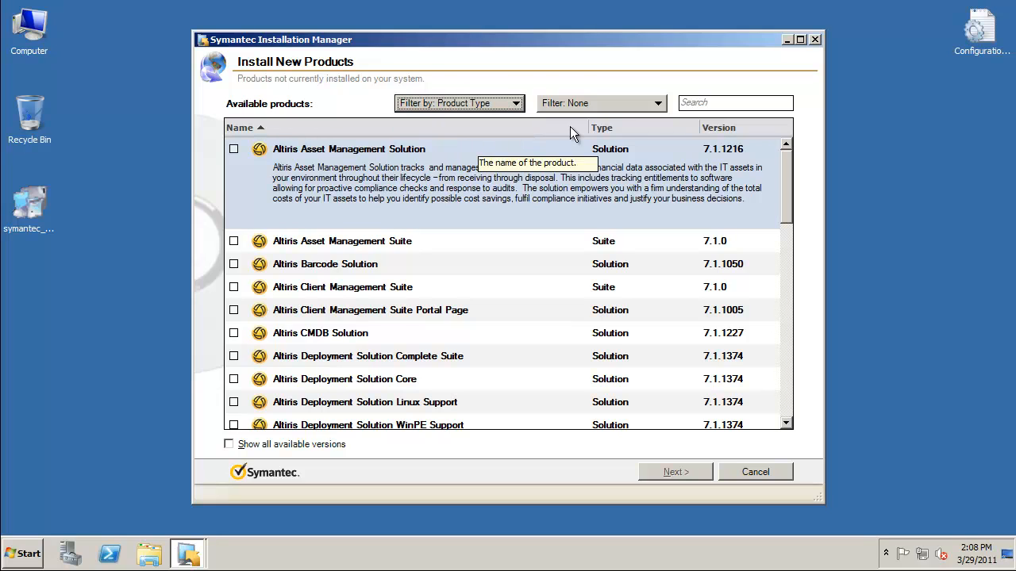
click(659, 104)
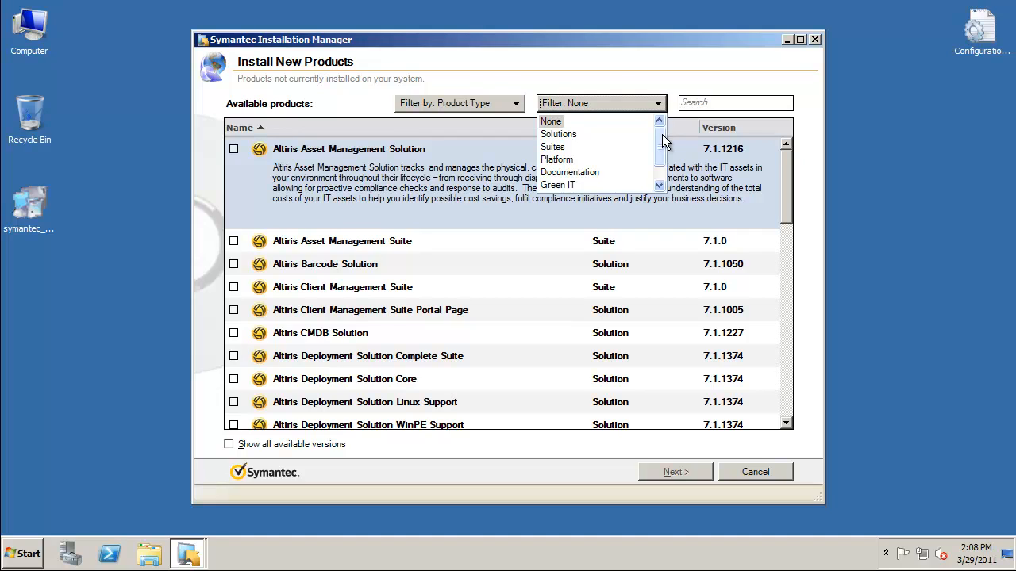
drag(664, 140, 667, 158)
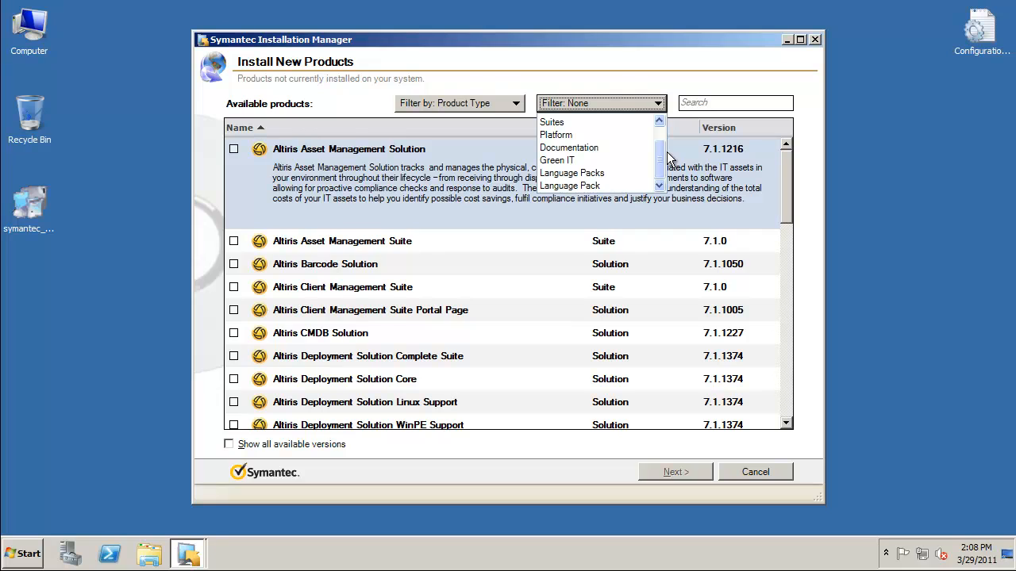
click(670, 74)
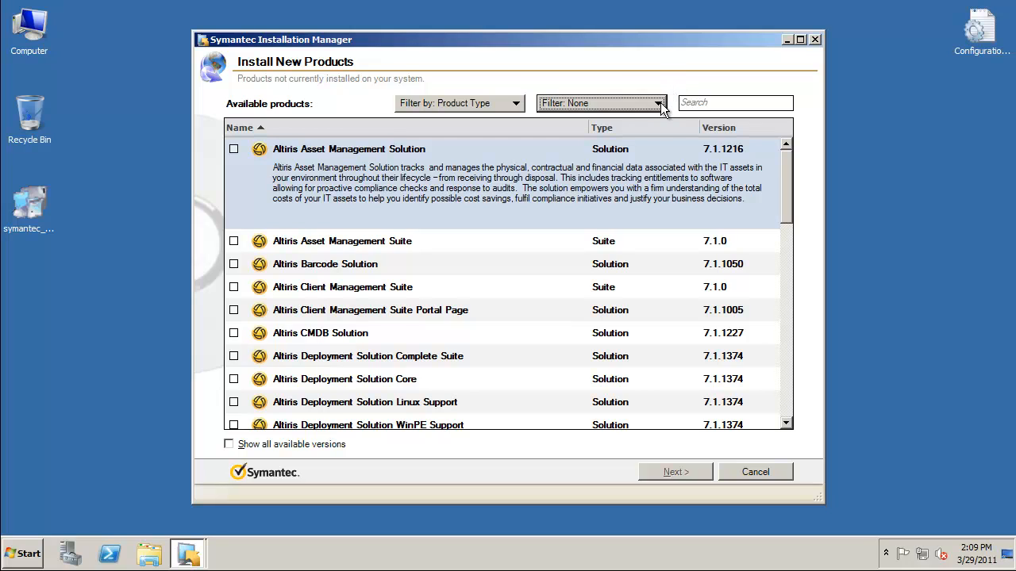
click(659, 103)
click(608, 124)
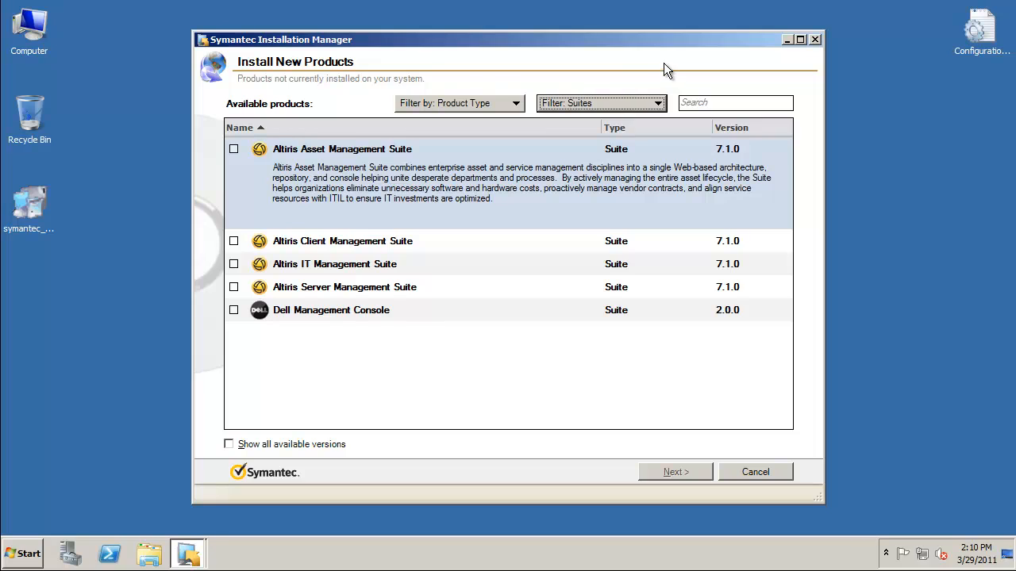
click(518, 101)
click(495, 133)
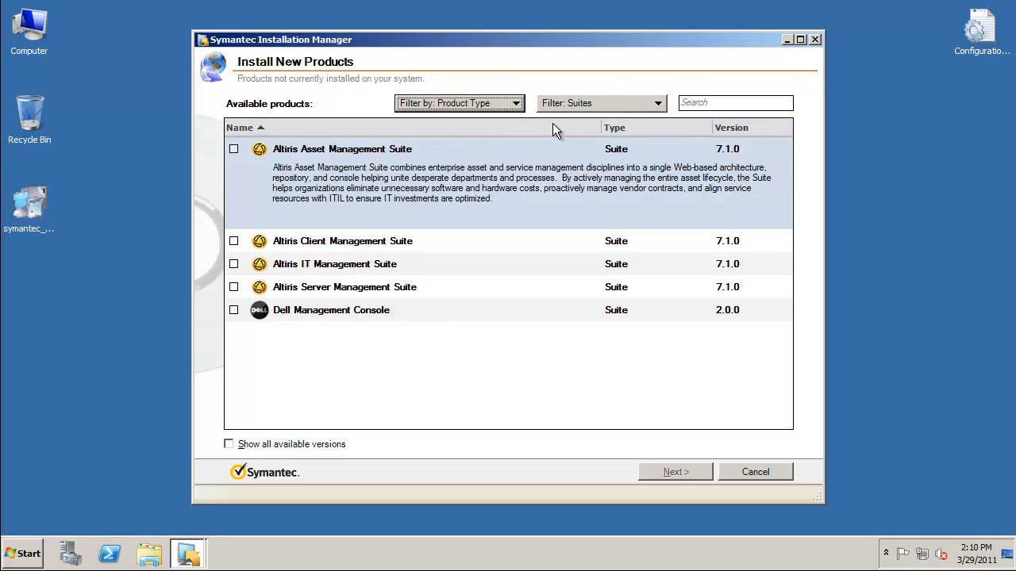
click(657, 103)
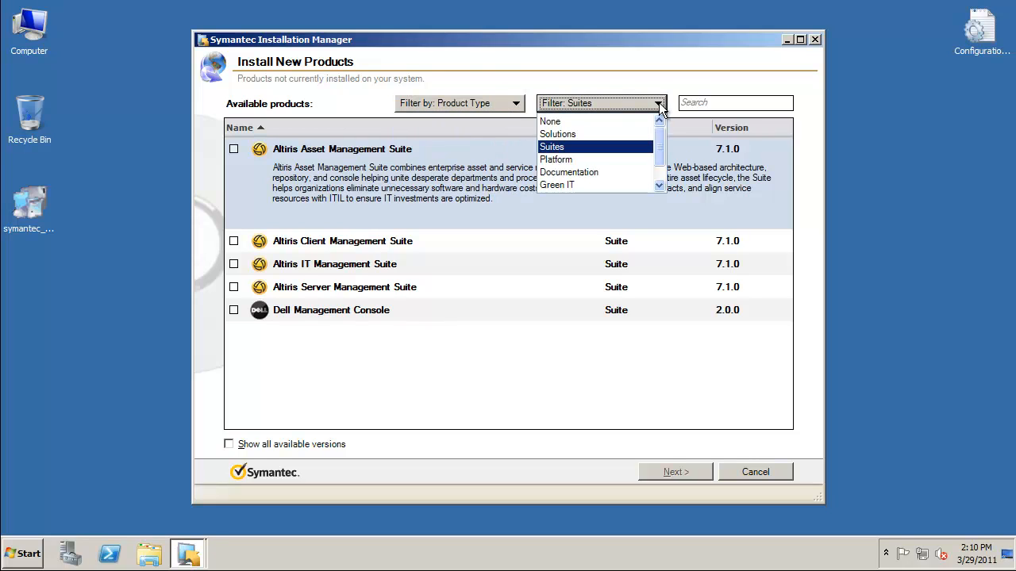
click(610, 145)
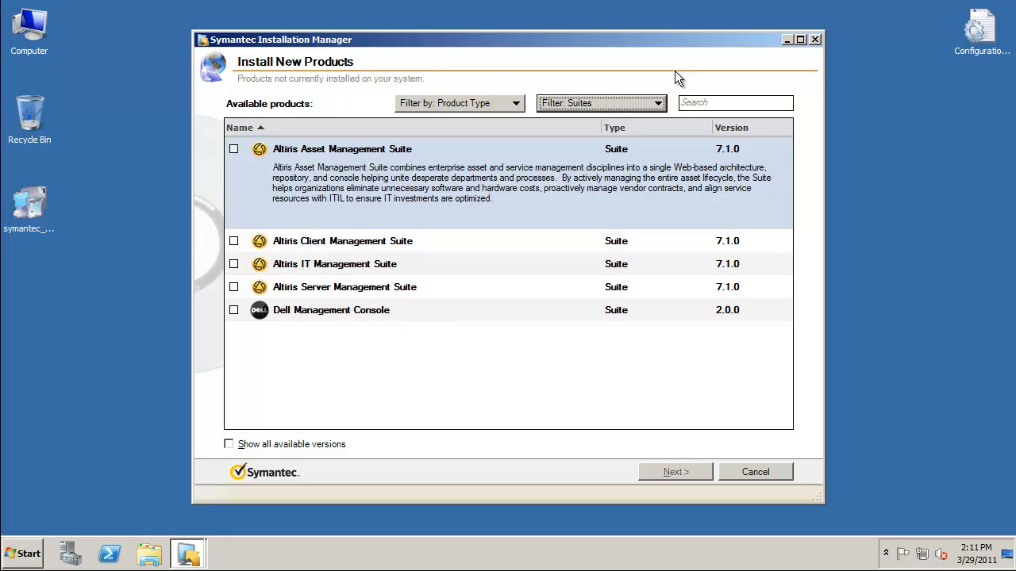
- Choose Altiris Client Management Suite 7.1.0 for installation, with documentation as the only optional component
click(235, 242)
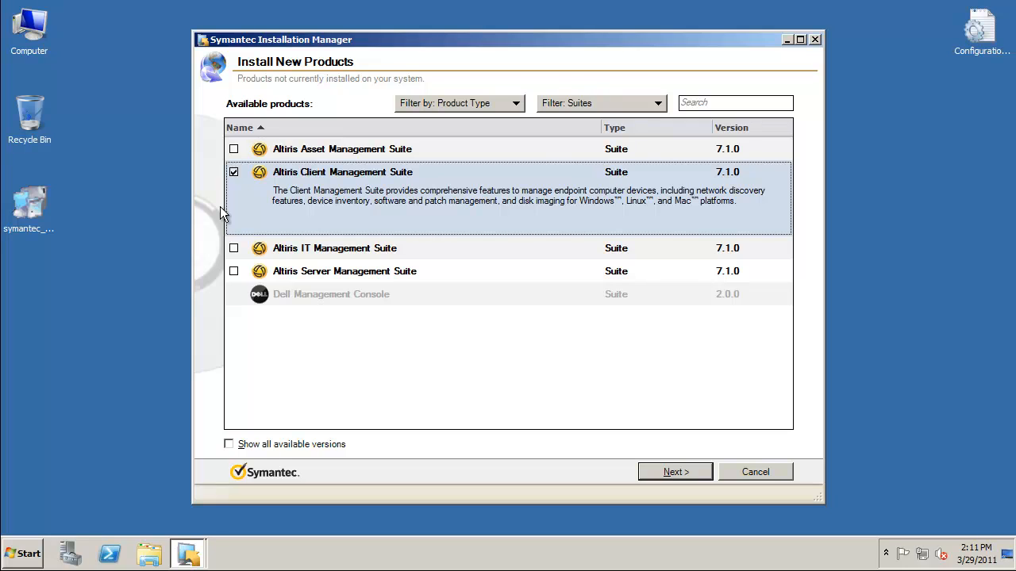
click(682, 477)
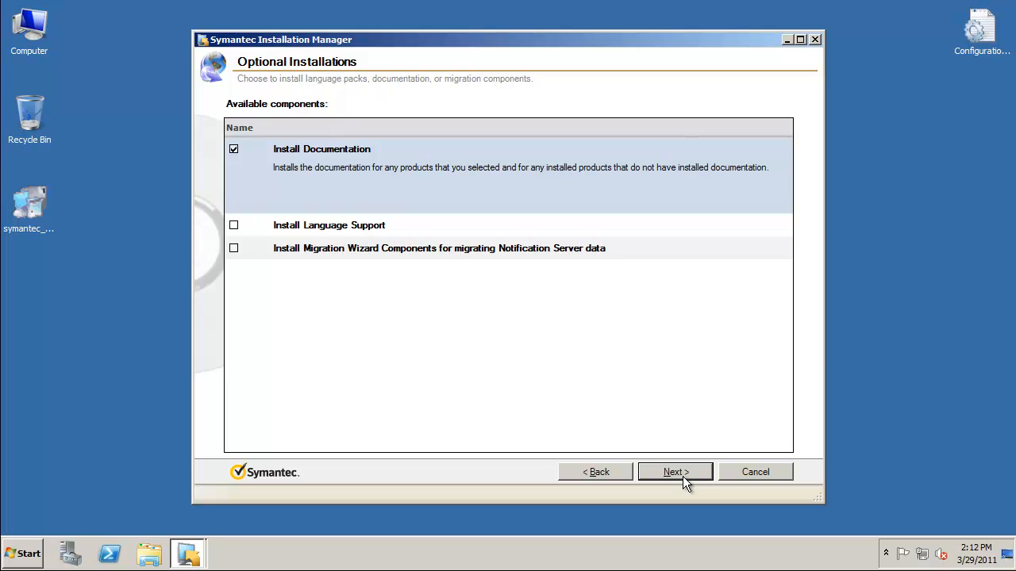
click(682, 477)
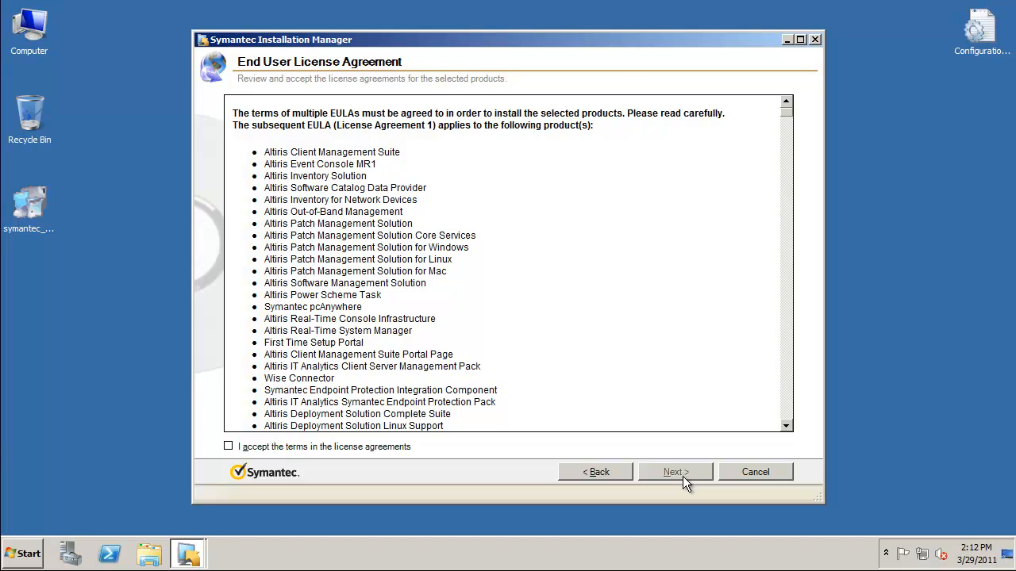
- Accept the terms in the license agreements and submit the prefilled contact information
click(227, 447)
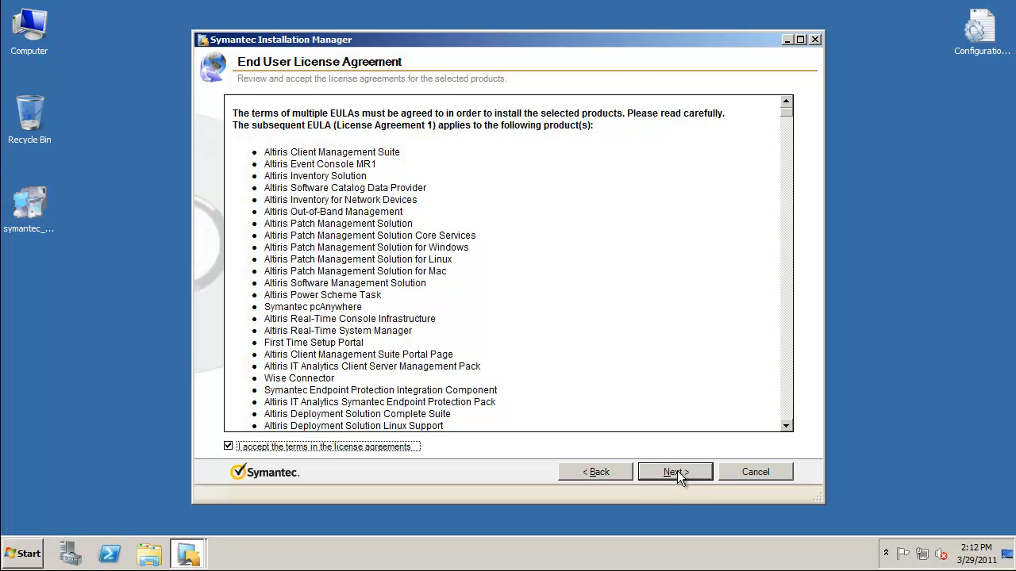
click(677, 470)
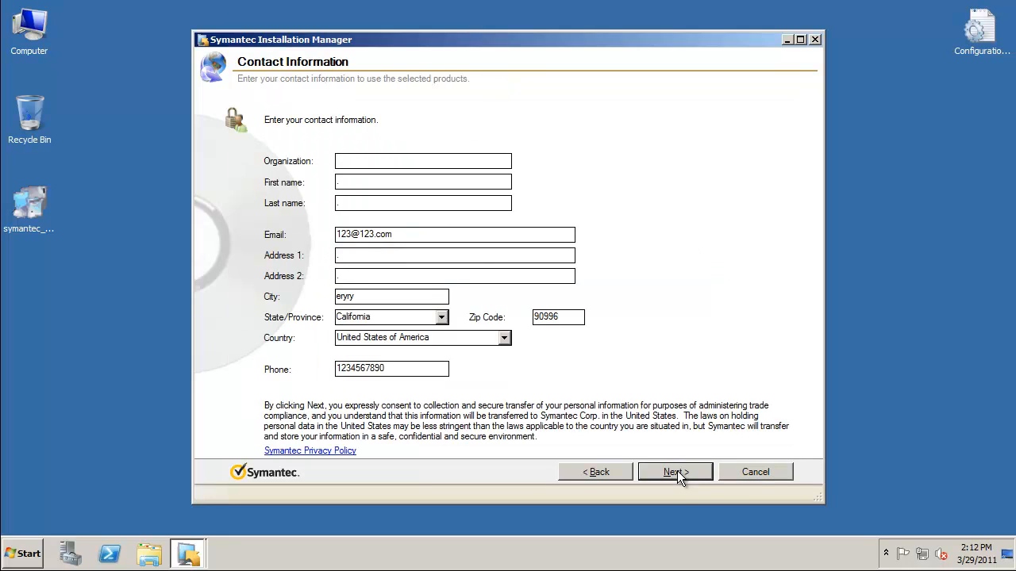
click(677, 471)
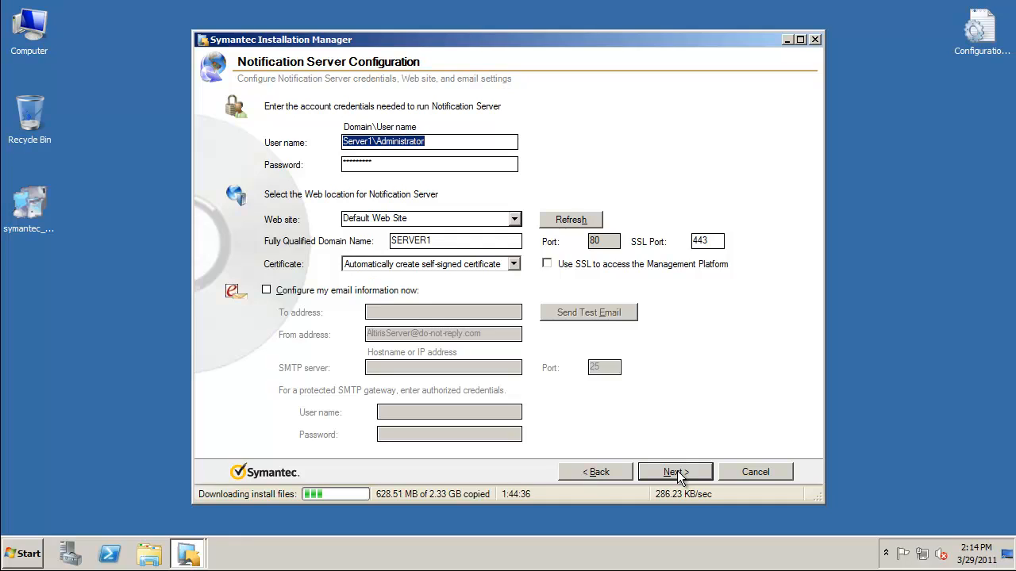
- Keep the prefilled Notification Server and database settings, creating the new database Server1_CMDB, and begin the installation
click(677, 472)
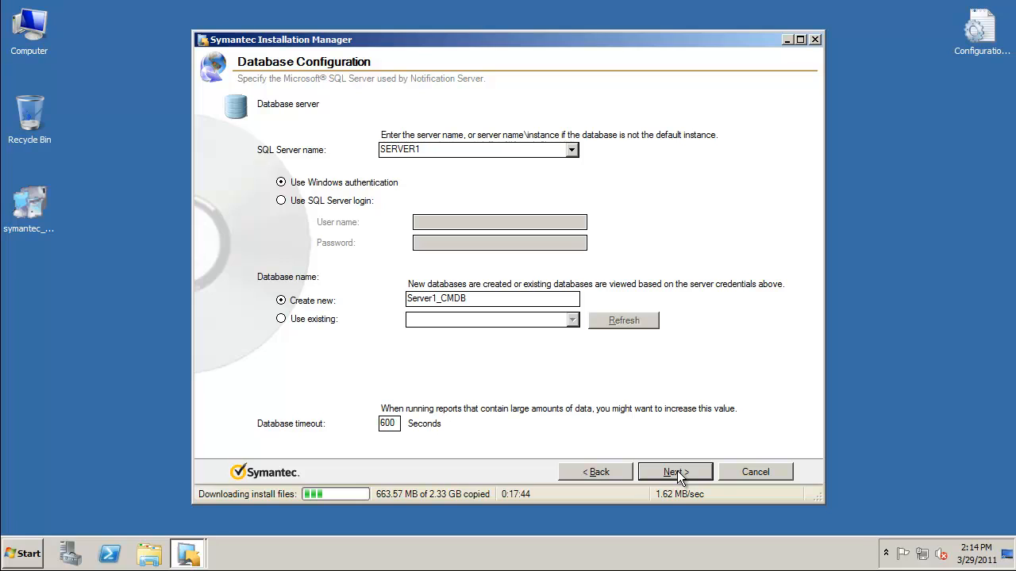
click(677, 470)
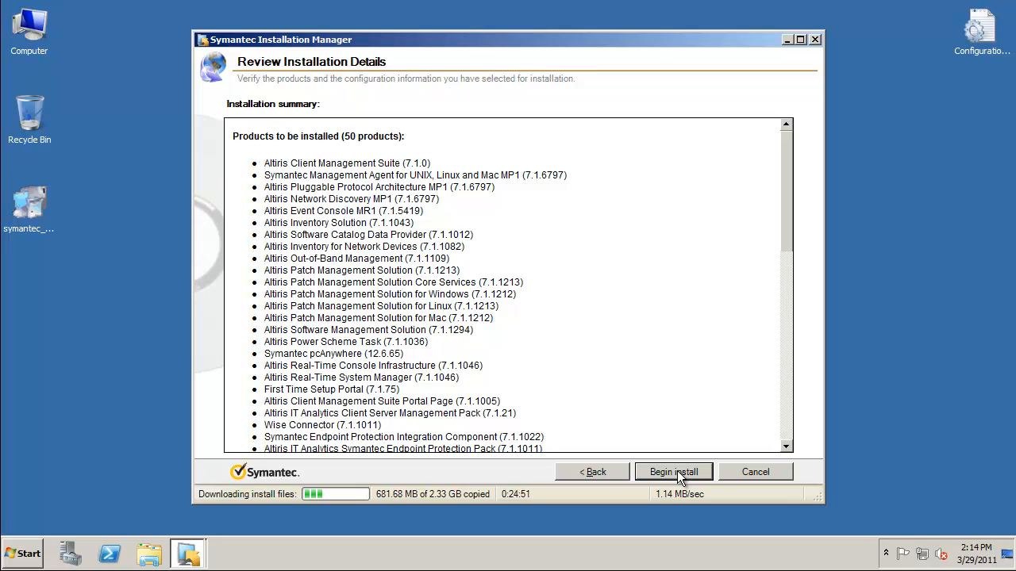
click(677, 472)
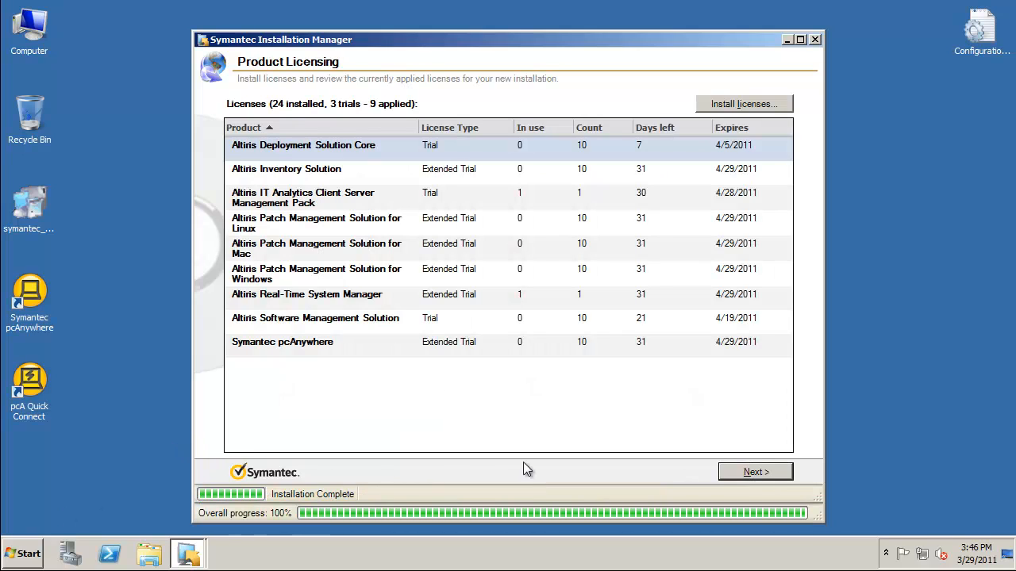
- Finish the installation without adding licenses, keeping the Symantec Management Console launch enabled, and close the Installation Manager
click(771, 470)
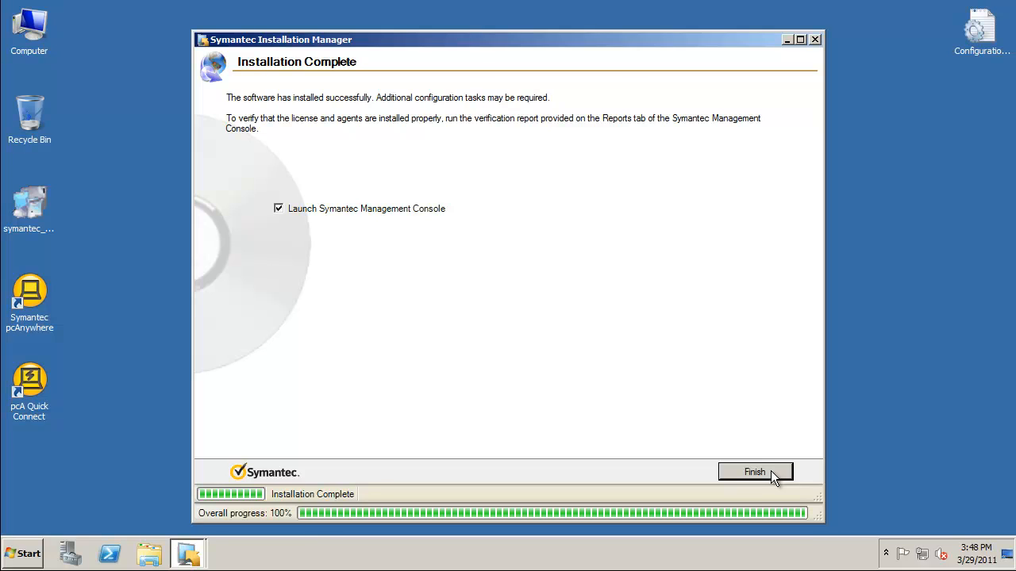
click(755, 471)
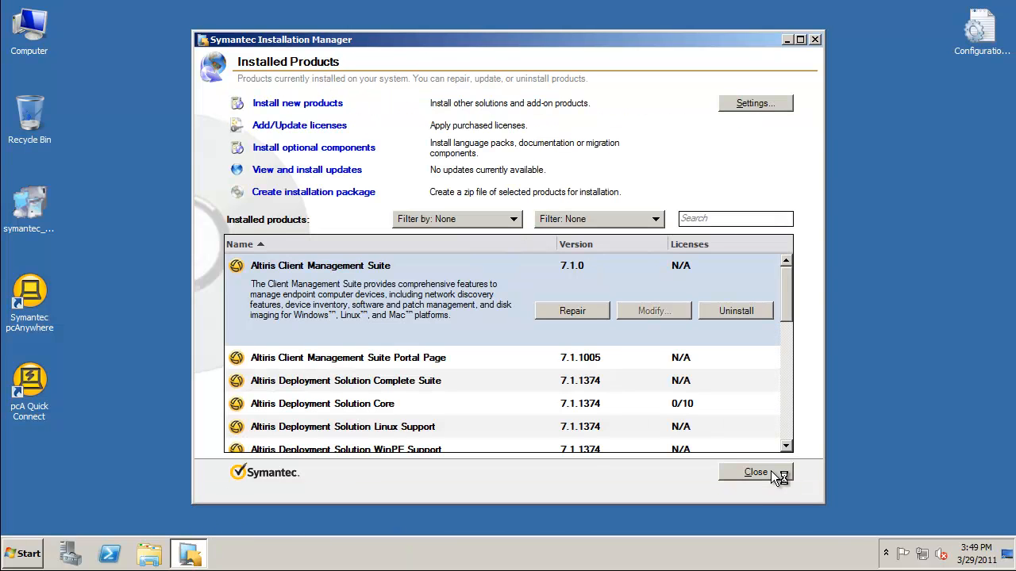
click(778, 473)
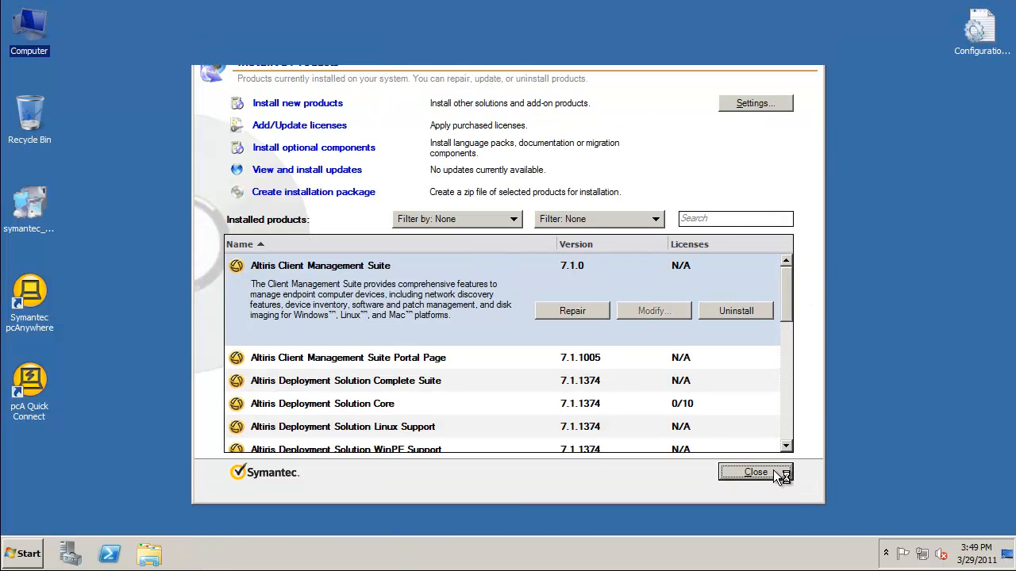